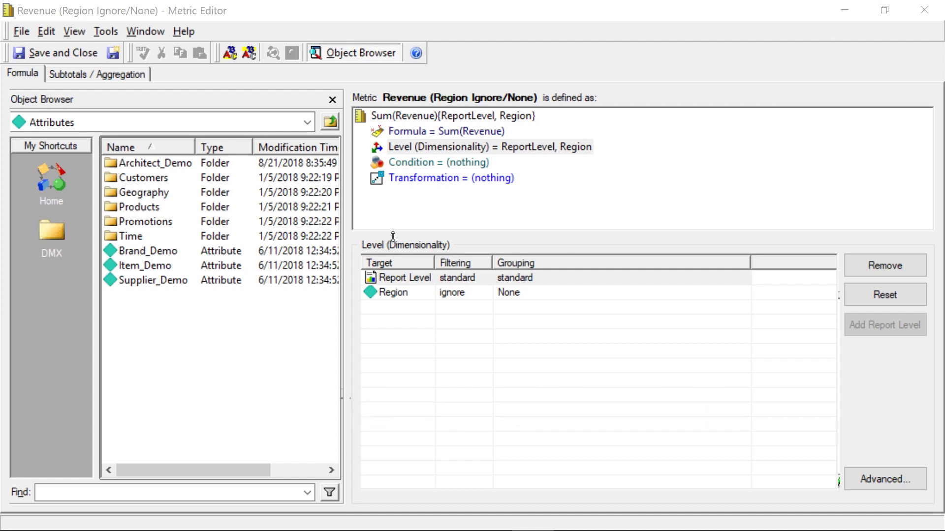
# Step: Select the Region level row, then close the Revenue (Region Ignore/None) metric definition
pyautogui.click(380, 292)
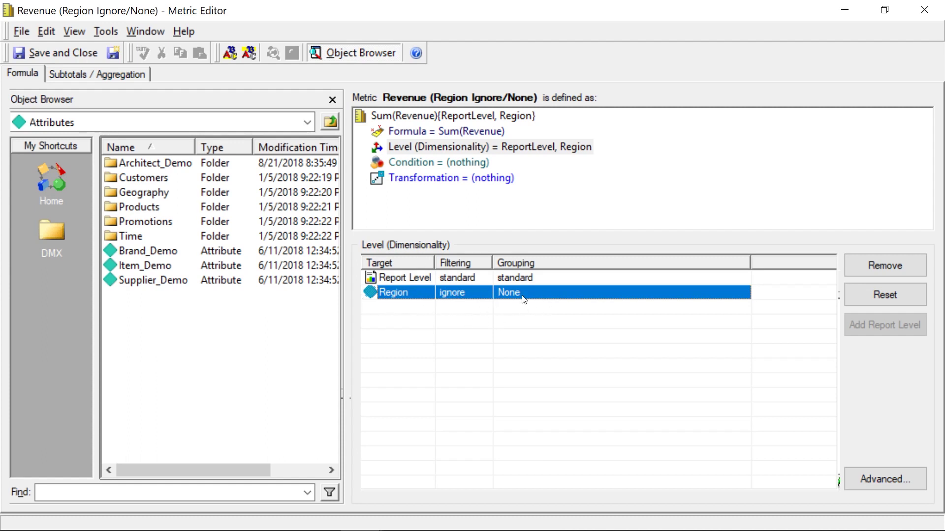
pyautogui.click(923, 11)
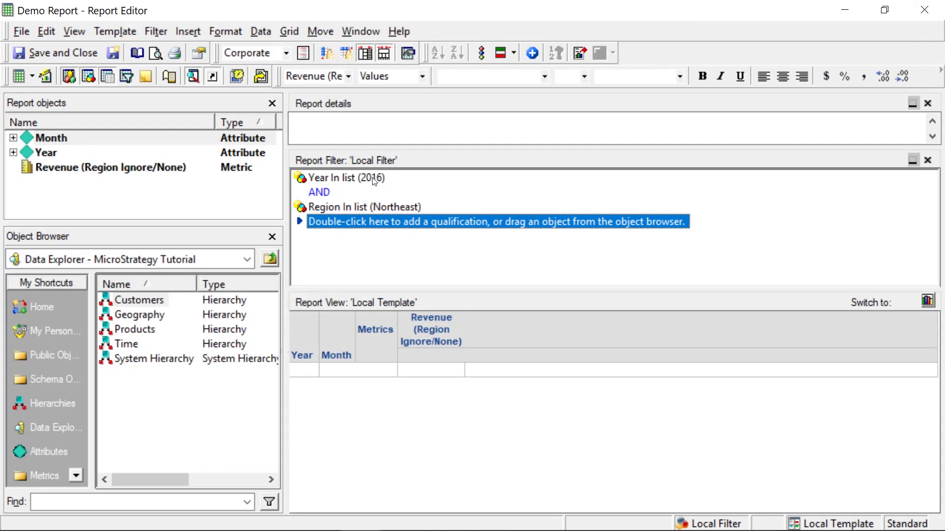
# Step: Review the Year 2016 and Region Northeast filters, Year attribute and Revenue column, then run Demo Report
pyautogui.click(353, 178)
pyautogui.click(353, 206)
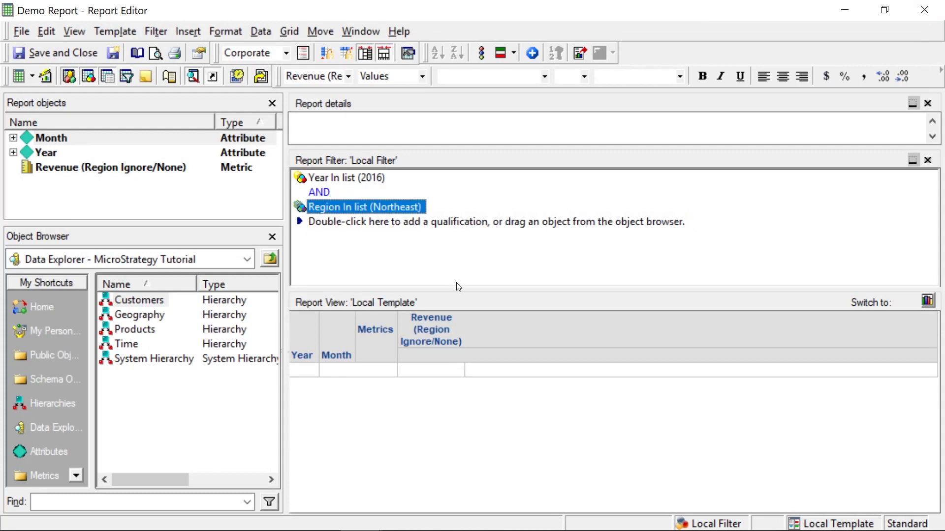
pyautogui.click(304, 357)
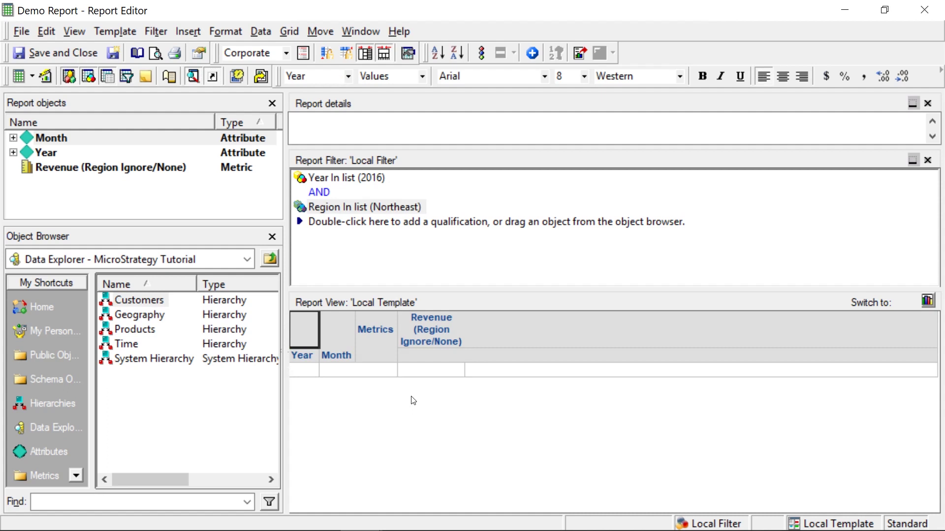
pyautogui.click(440, 321)
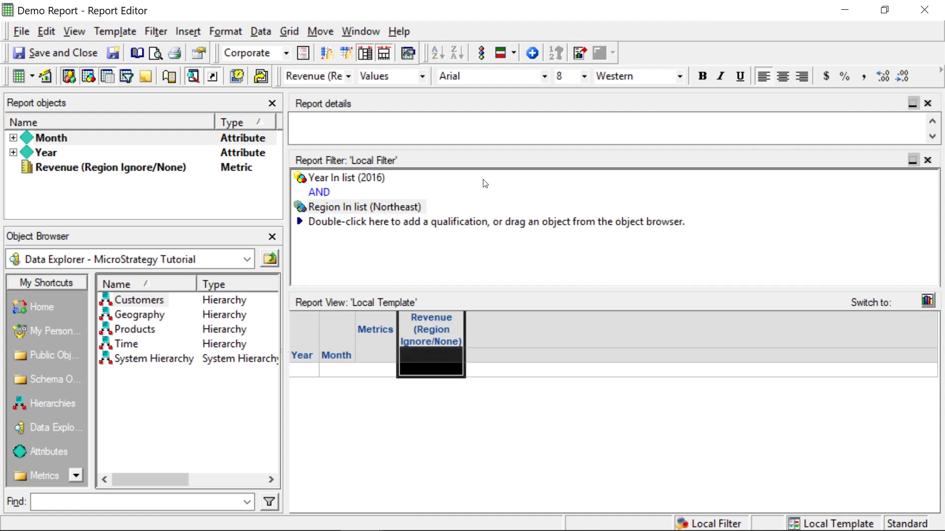
pyautogui.click(459, 227)
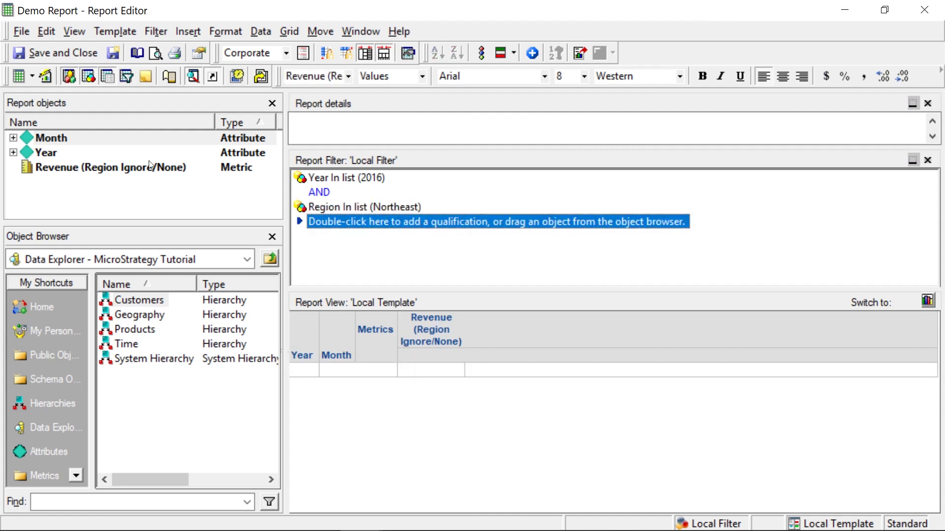
pyautogui.click(19, 77)
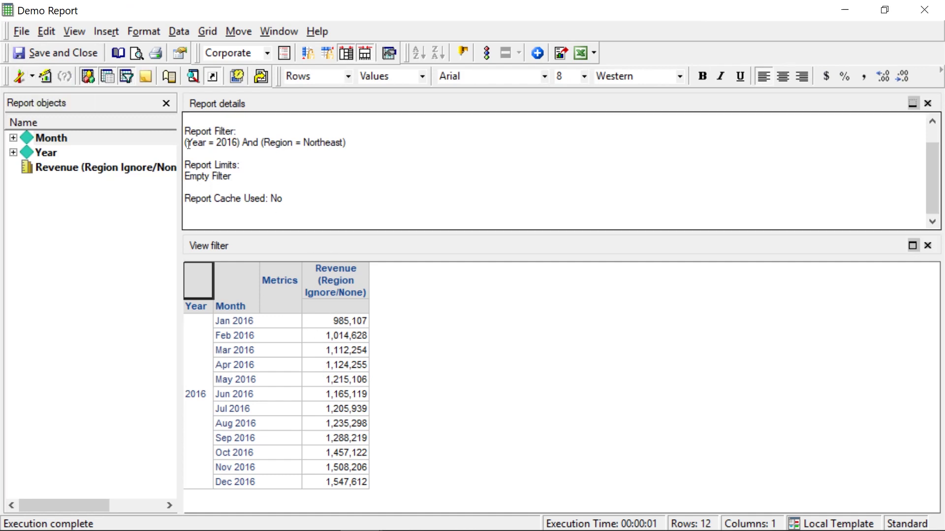
# Step: Switch Demo Report to SQL View and scroll down to the SQL Statements
pyautogui.click(32, 76)
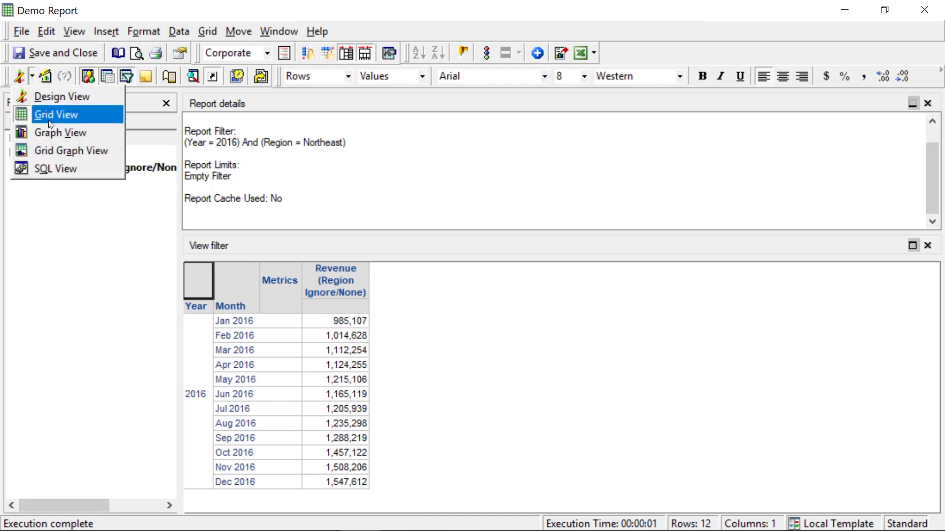
pyautogui.click(55, 164)
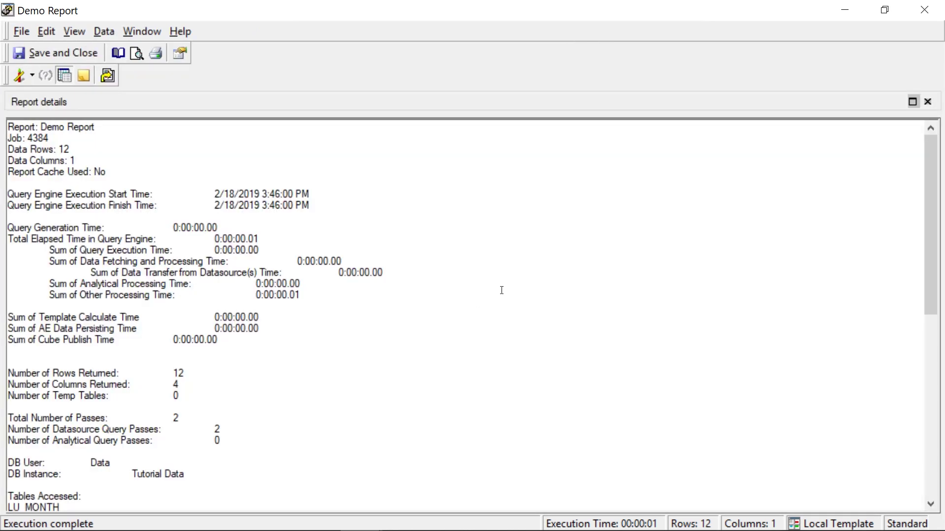
pyautogui.scroll(-7, 514, 231)
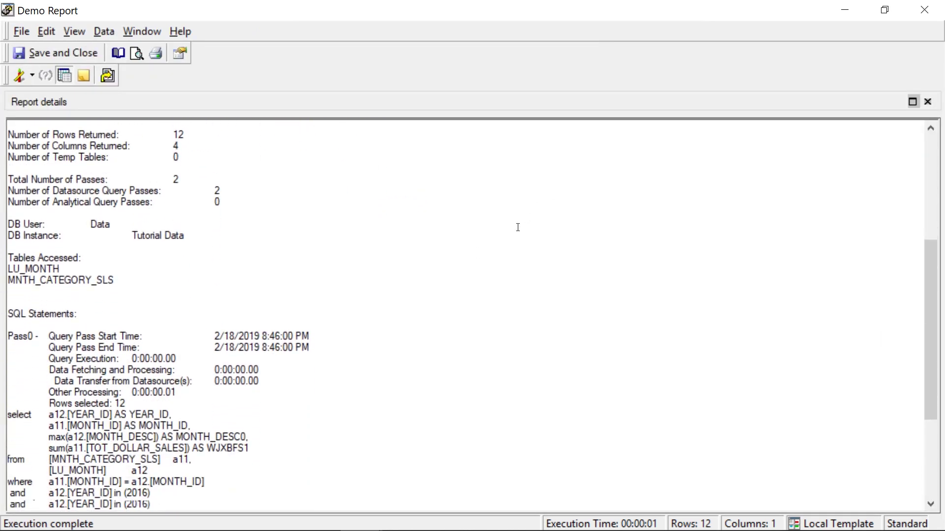
pyautogui.scroll(-4, 517, 227)
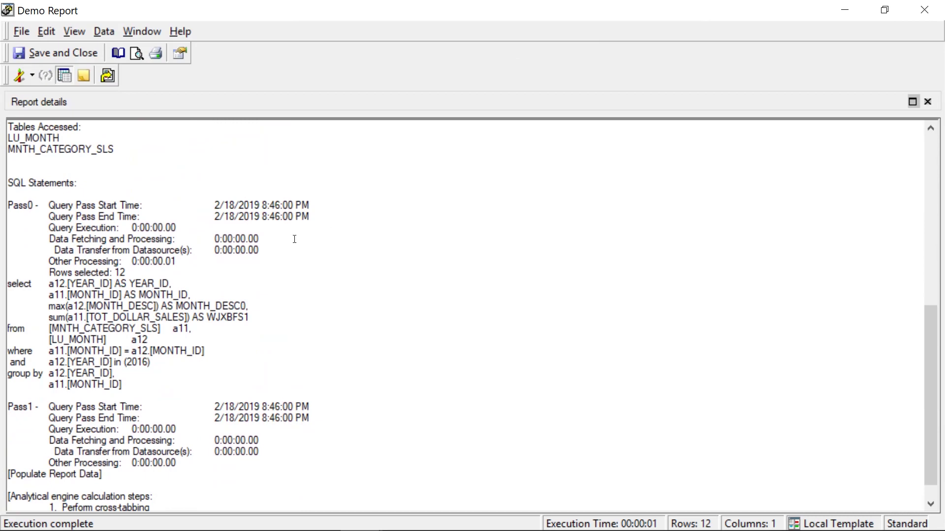
pyautogui.scroll(-1, 294, 239)
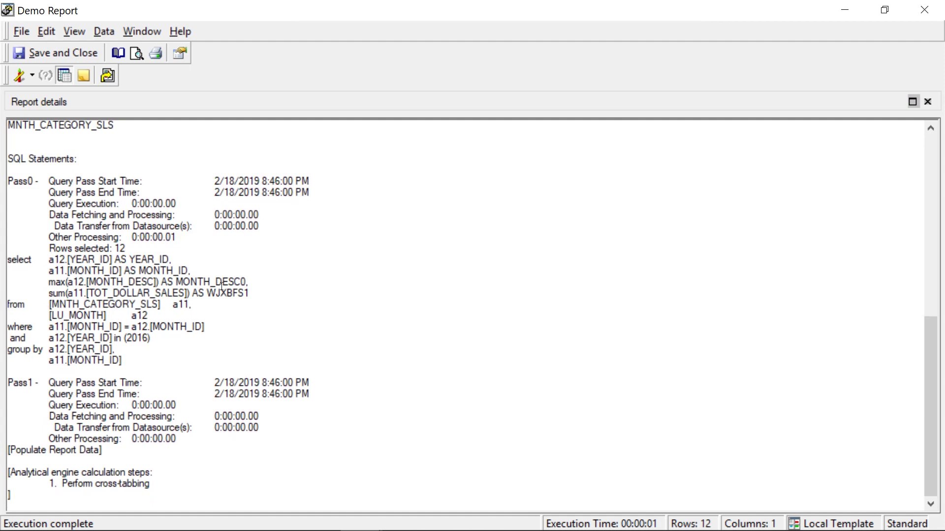
# Step: Highlight the year 2016 condition in the where clause, which has no Region filter
pyautogui.moveTo(151, 338); pyautogui.dragTo(2, 335)
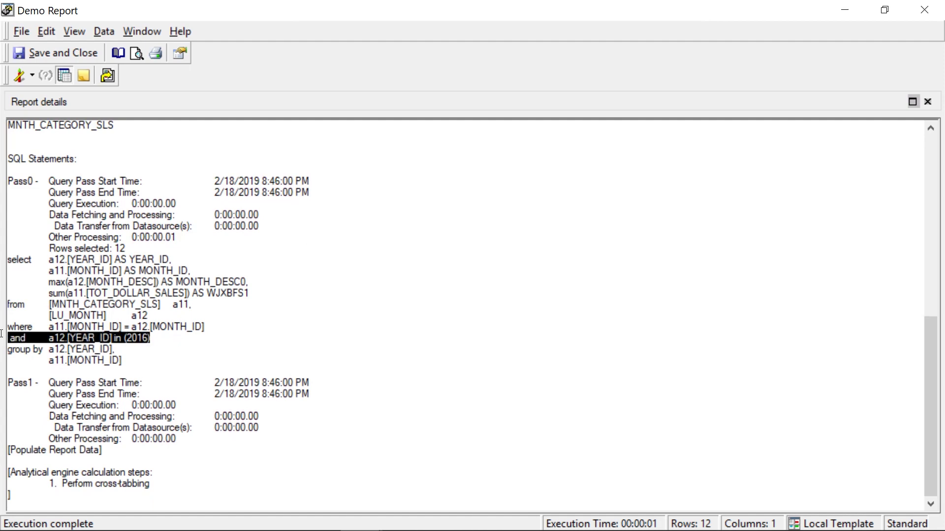
pyautogui.click(178, 348)
pyautogui.moveTo(151, 338); pyautogui.dragTo(49, 338)
pyautogui.click(151, 338)
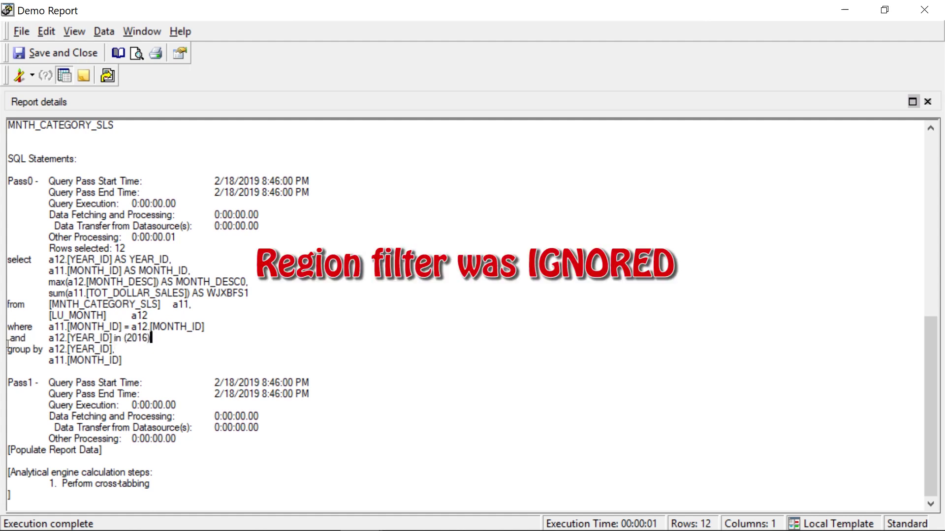
pyautogui.keyDown('shift'); pyautogui.click(2, 336); pyautogui.keyUp('shift')
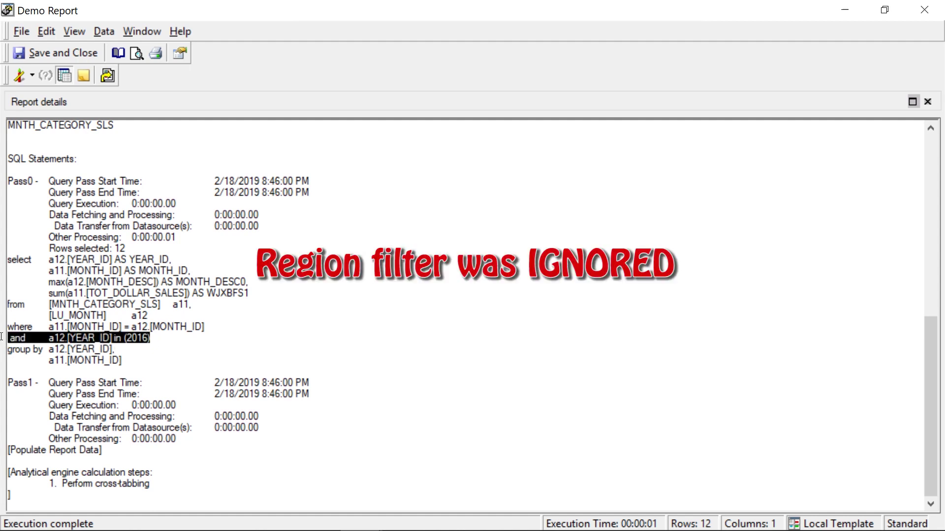
pyautogui.click(155, 351)
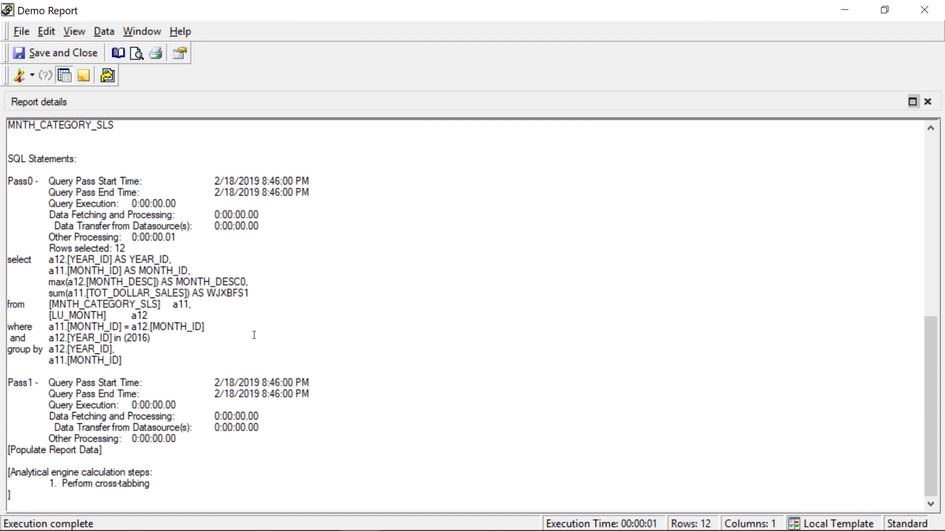
# Step: Highlight the MONTH_ID group by line and the whole first SQL statement
pyautogui.moveTo(144, 364); pyautogui.dragTo(11, 364)
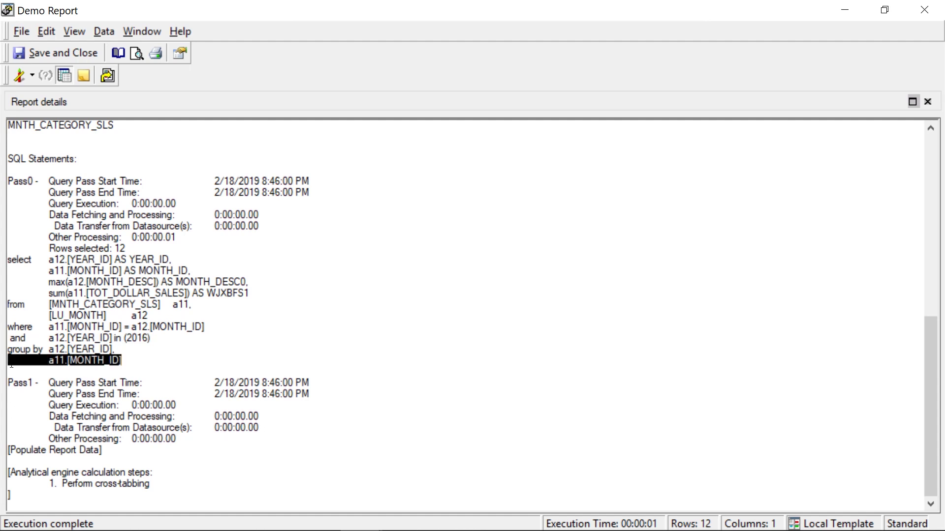
pyautogui.click(161, 359)
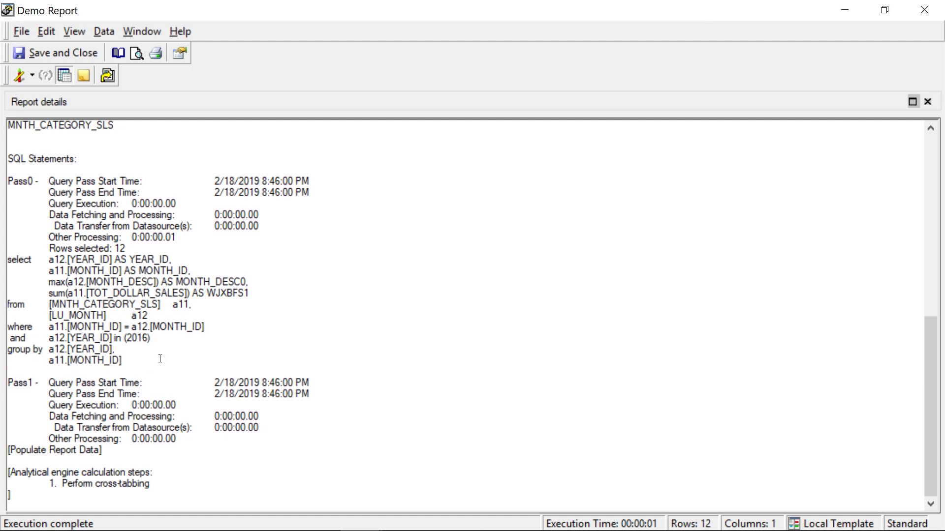
pyautogui.moveTo(161, 359); pyautogui.dragTo(8, 361)
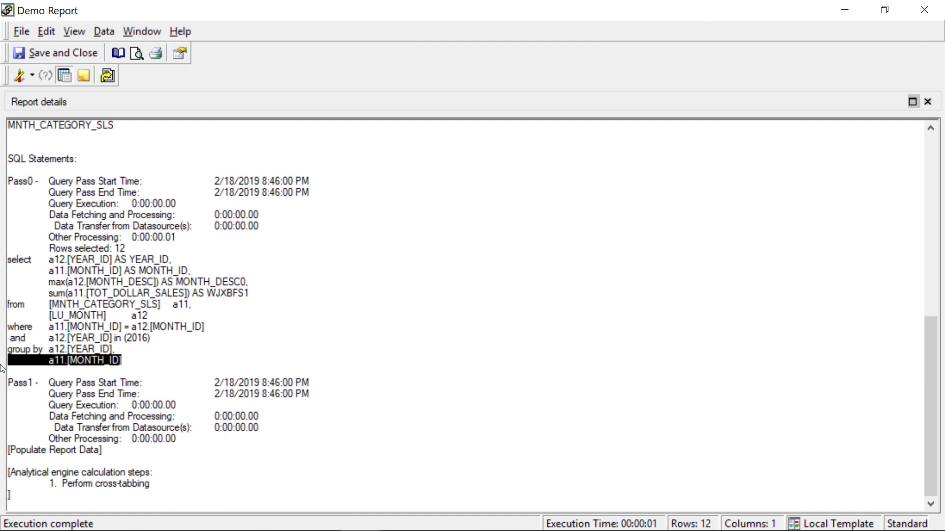
pyautogui.moveTo(143, 361); pyautogui.dragTo(2, 258)
pyautogui.click(115, 350)
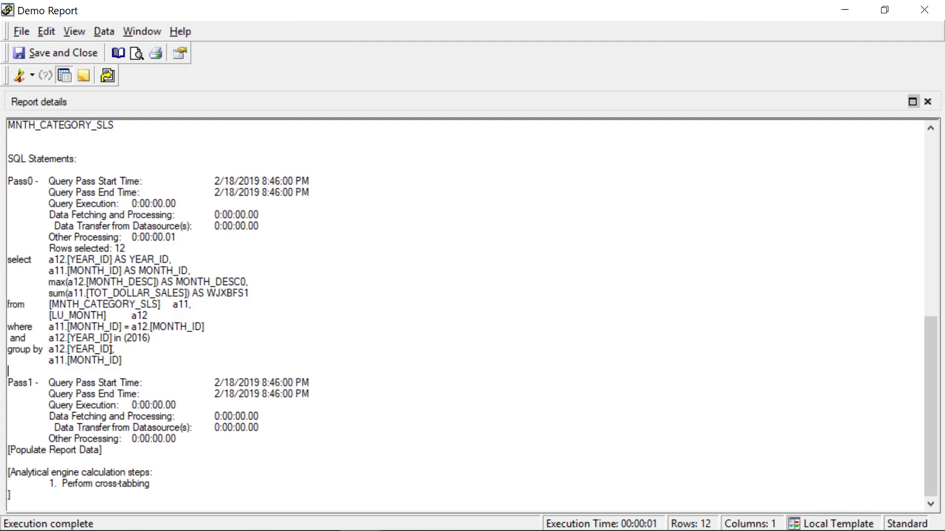
pyautogui.hotkey('shift', 'Up')
pyautogui.hotkey('shift', 'Up')
pyautogui.hotkey('shift', 'Up')
pyautogui.hotkey('shift', 'Up')
pyautogui.hotkey('shift', 'Up')
pyautogui.hotkey('shift', 'Up')
pyautogui.hotkey('shift', 'Up')
pyautogui.hotkey('shift', 'Up')
pyautogui.hotkey('shift', 'Up')
pyautogui.hotkey('shift', 'Up')
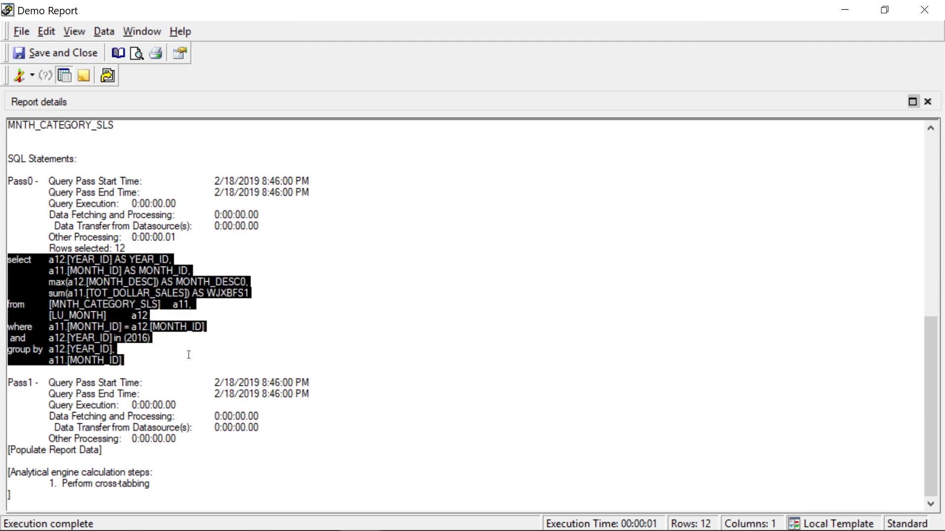
pyautogui.click(185, 355)
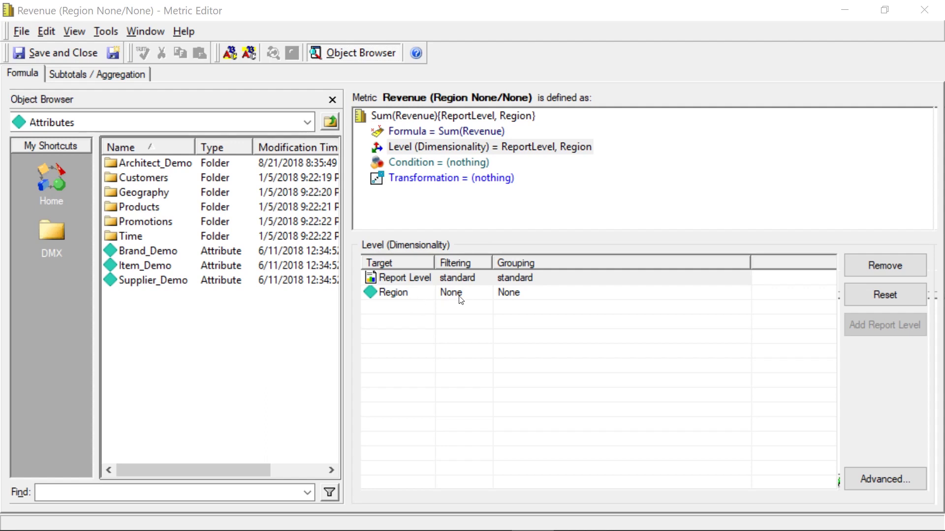
# Step: Show the Filtering options for the Region level of Revenue (Region None/None)
pyautogui.click(460, 300)
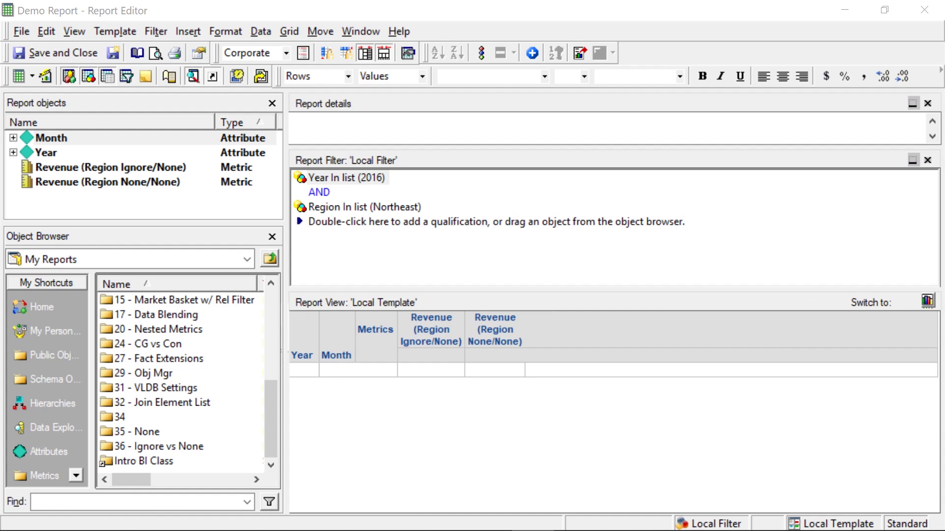
# Step: Run Demo Report with both revenue metrics and compare Jan, Feb 237,000 and Mar 257,806 values
pyautogui.click(504, 348)
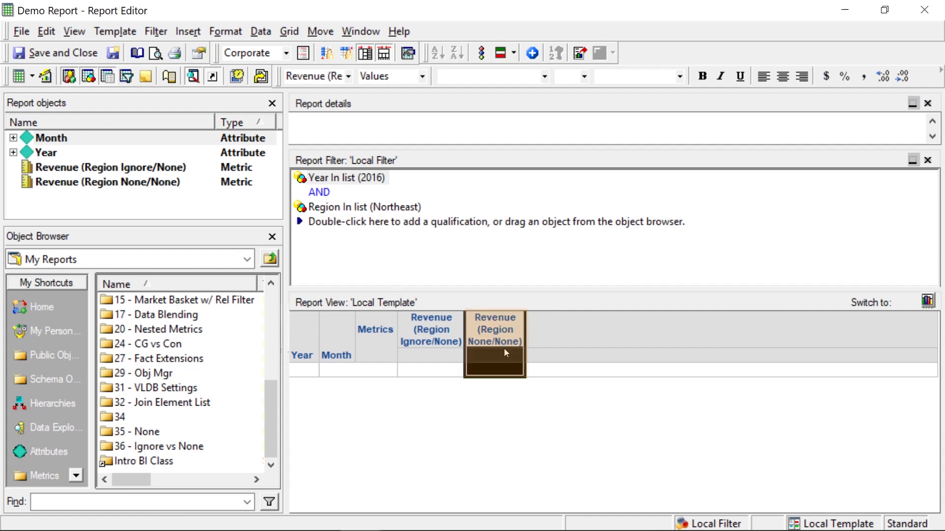
pyautogui.click(19, 77)
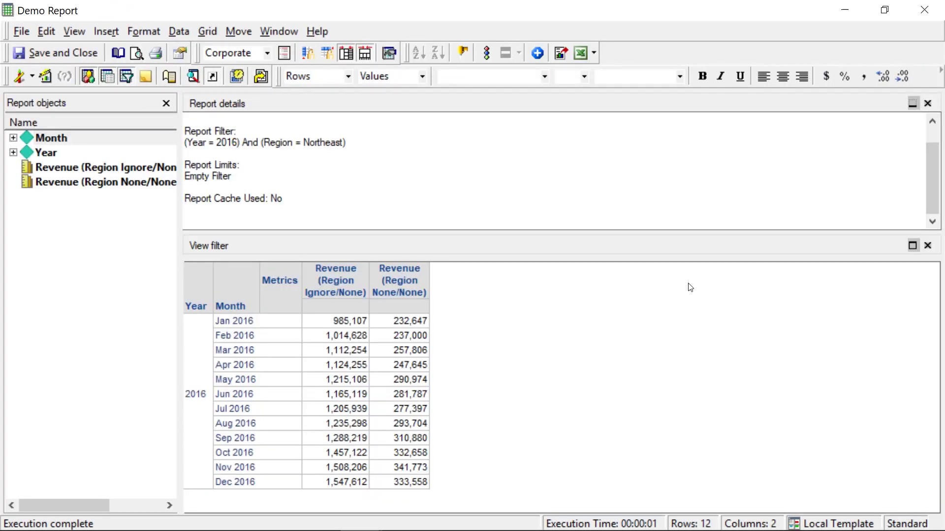
pyautogui.click(396, 324)
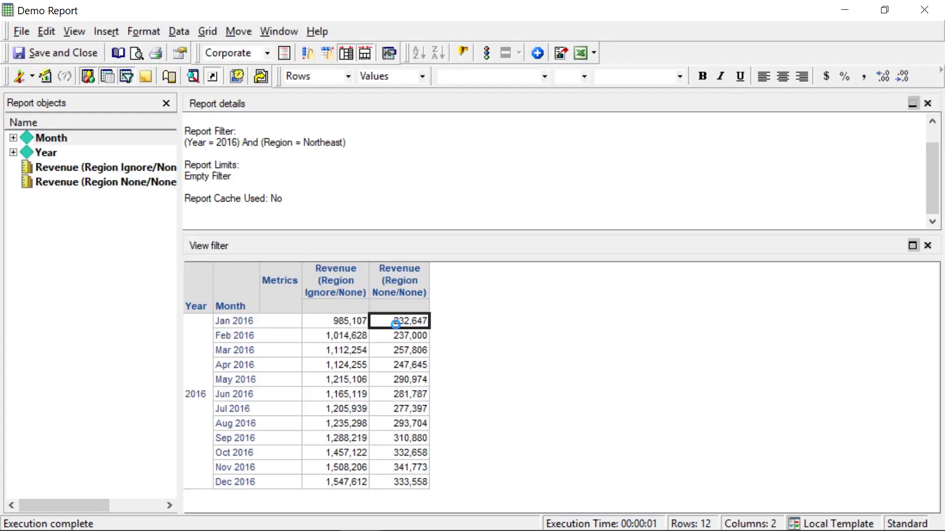
pyautogui.click(413, 340)
pyautogui.click(414, 325)
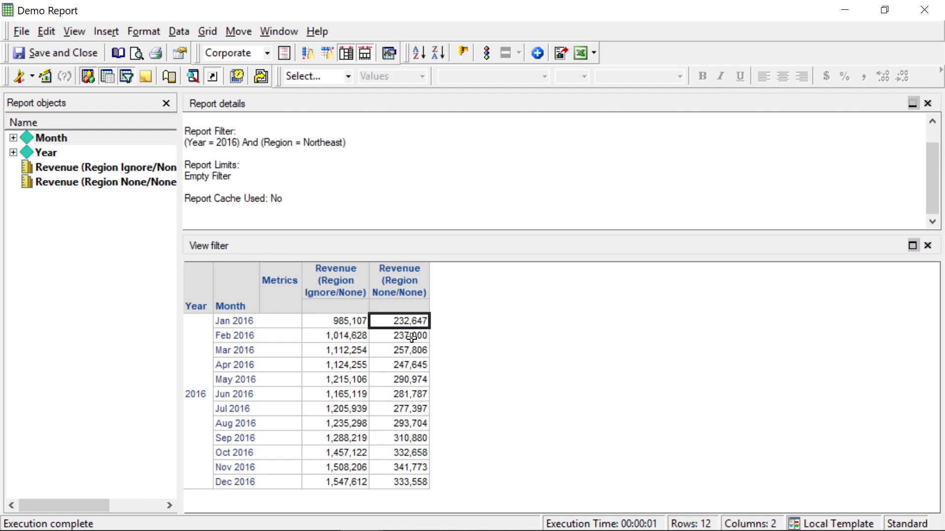
pyautogui.click(413, 337)
pyautogui.click(411, 352)
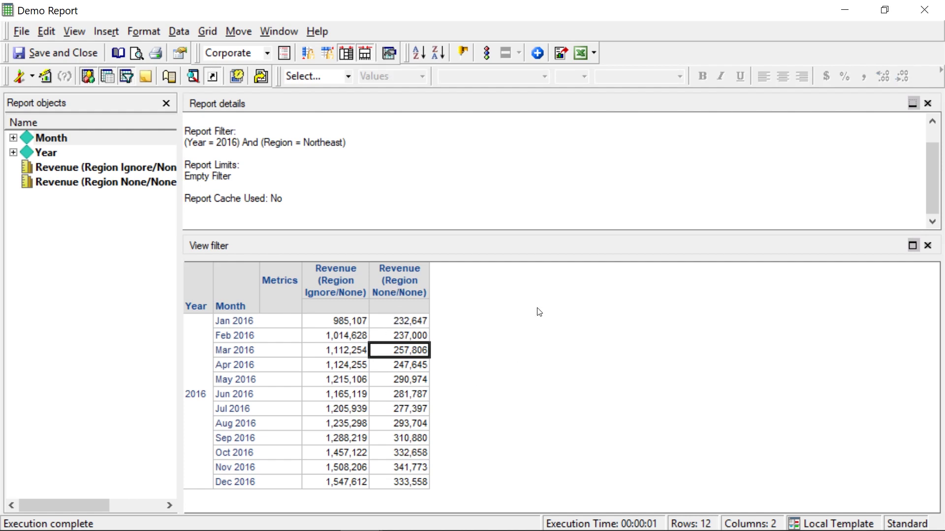
pyautogui.click(29, 78)
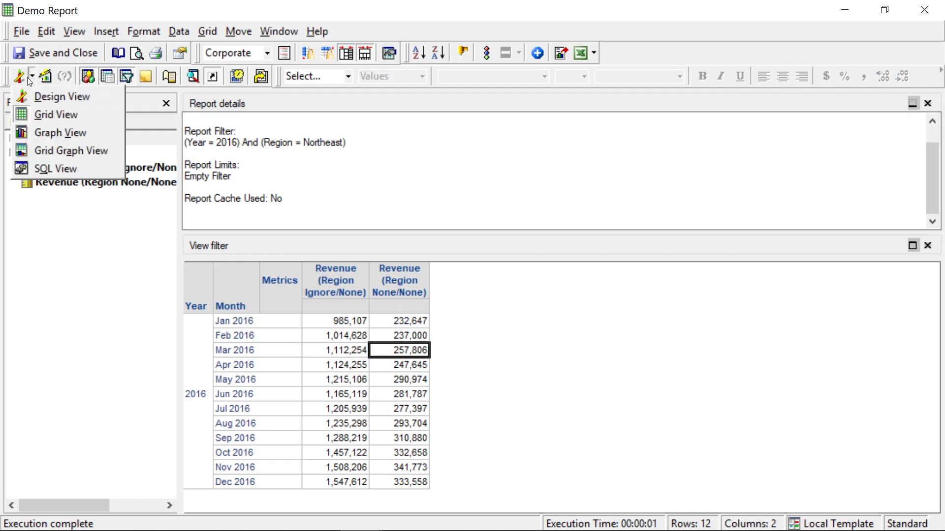
pyautogui.click(61, 170)
pyautogui.click(312, 225)
pyautogui.scroll(-12, 495, 231)
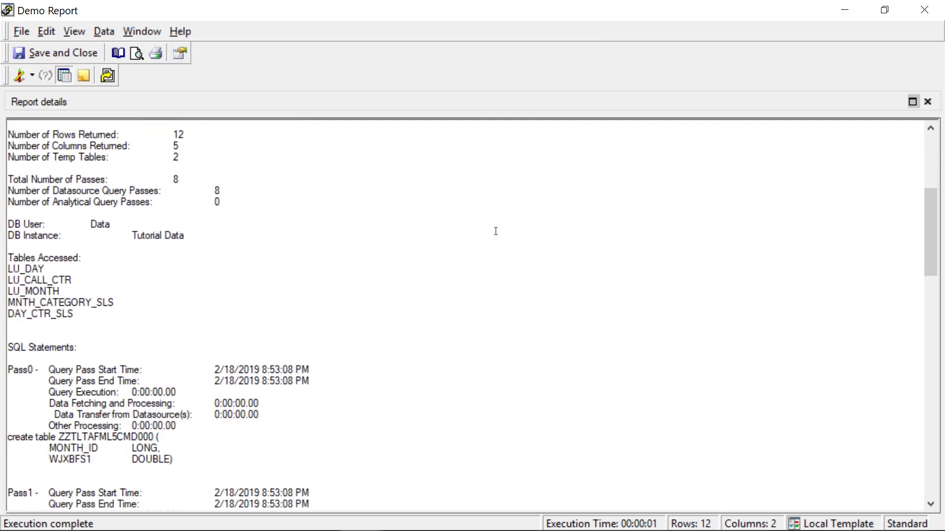
pyautogui.scroll(-6, 496, 231)
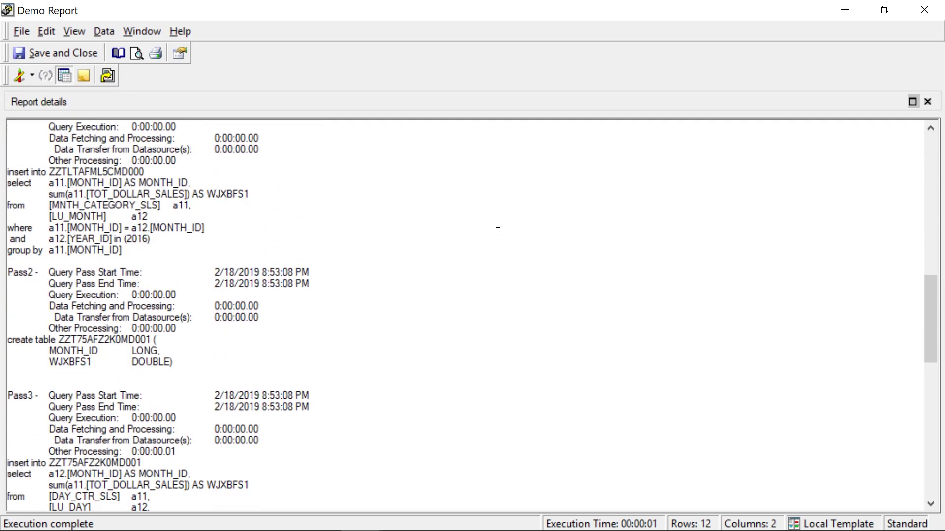
pyautogui.moveTo(151, 251); pyautogui.dragTo(9, 239)
pyautogui.click(326, 215)
pyautogui.scroll(-5, 333, 215)
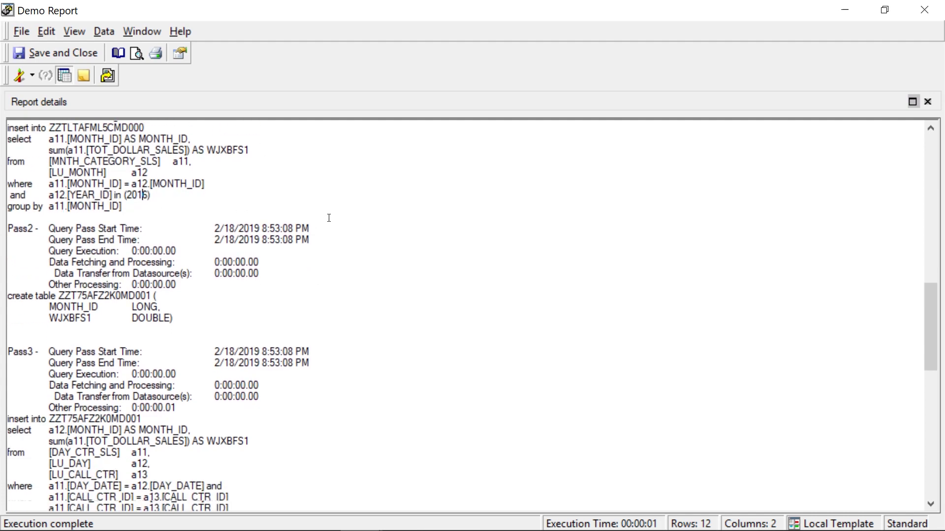
pyautogui.scroll(-2, 337, 216)
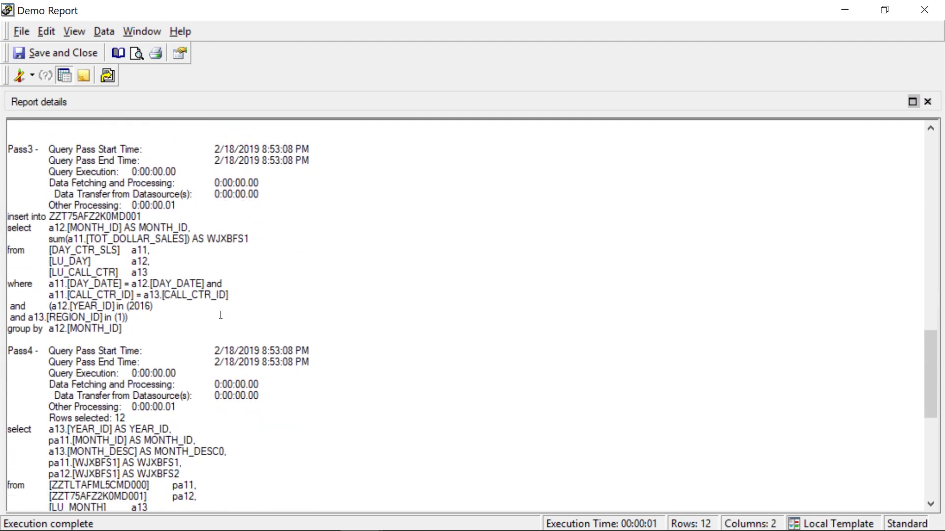
pyautogui.click(153, 321)
pyautogui.moveTo(53, 306); pyautogui.dragTo(137, 315)
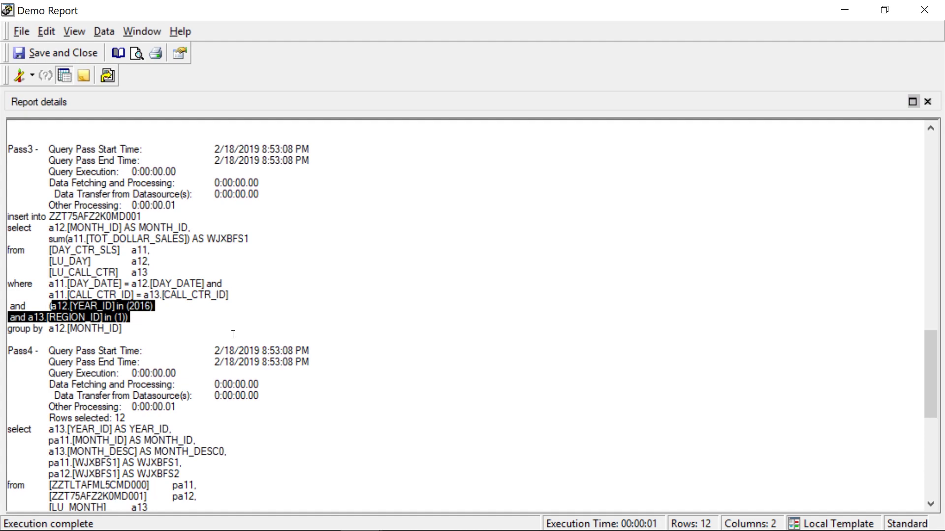
pyautogui.click(152, 324)
pyautogui.scroll(1, 153, 323)
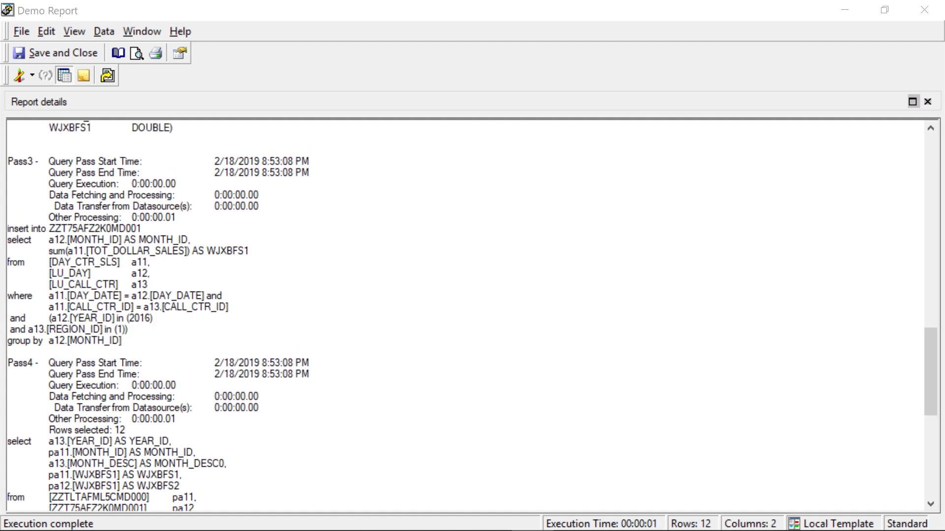
pyautogui.click(458, 318)
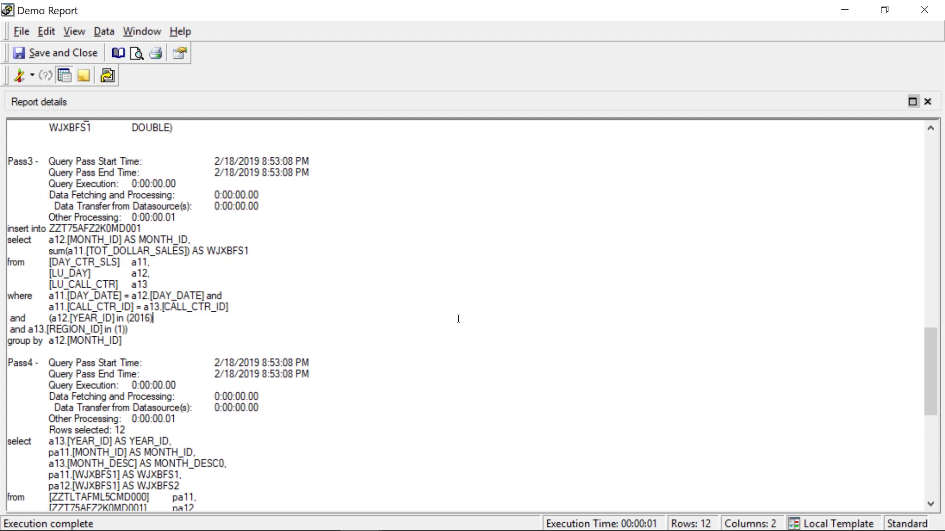
pyautogui.scroll(-1, 460, 317)
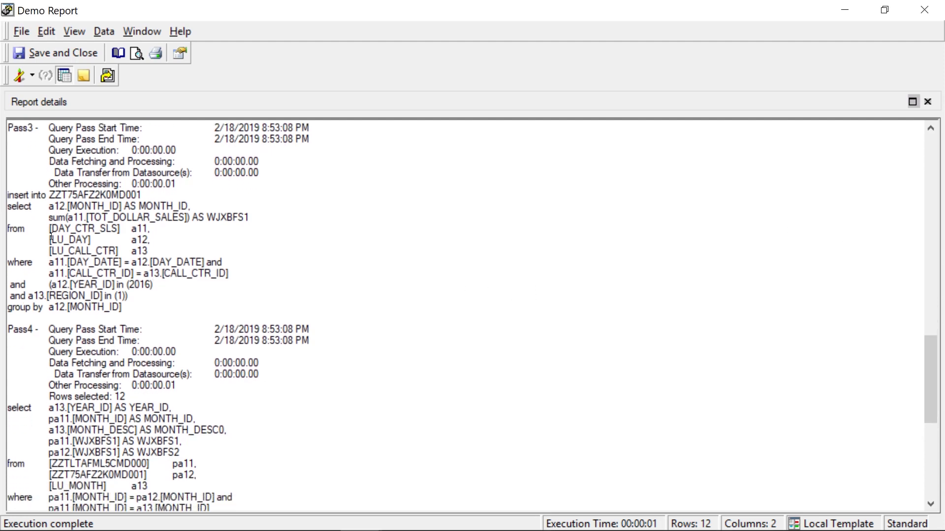
pyautogui.moveTo(49, 228); pyautogui.dragTo(114, 229)
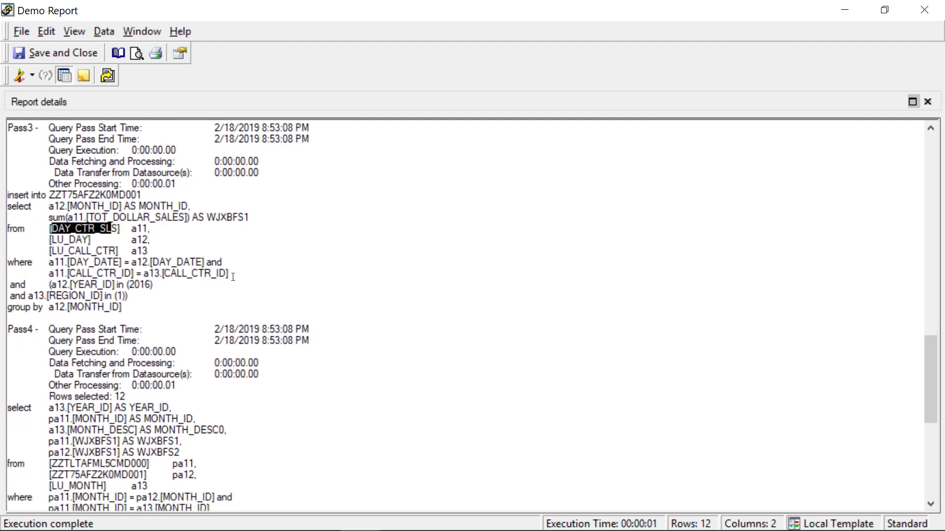
pyautogui.scroll(1, 383, 284)
pyautogui.moveTo(50, 262); pyautogui.dragTo(123, 263)
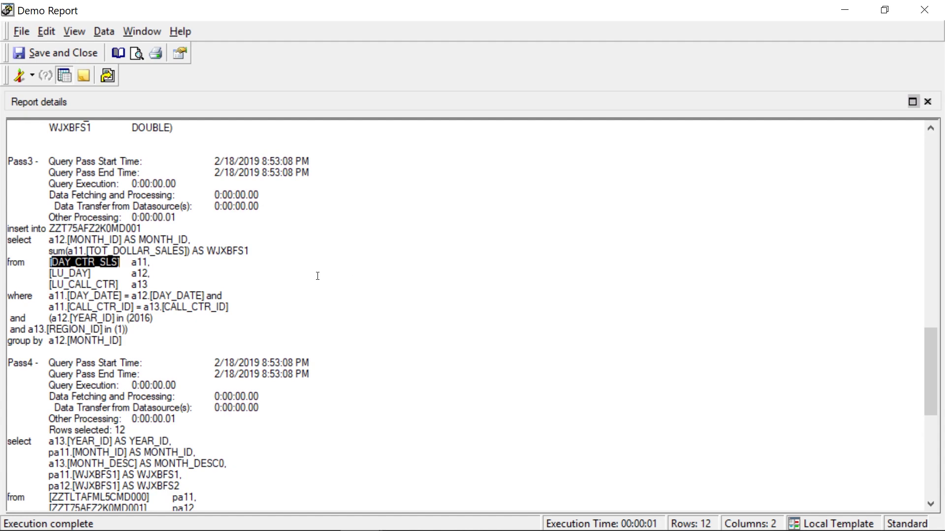
# Step: Highlight the MNTH_CATEGORY_SLS table read in SQL Pass1
pyautogui.scroll(9, 281, 278)
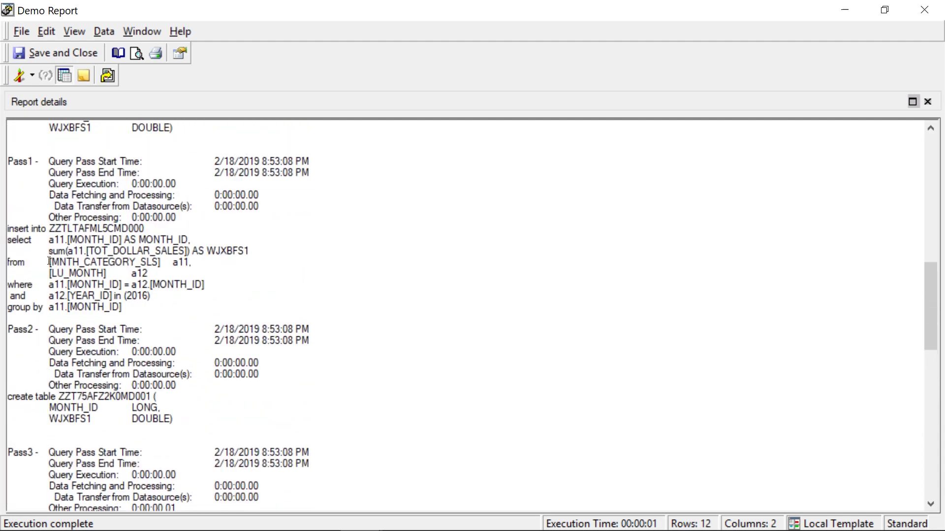
pyautogui.moveTo(49, 261); pyautogui.dragTo(165, 261)
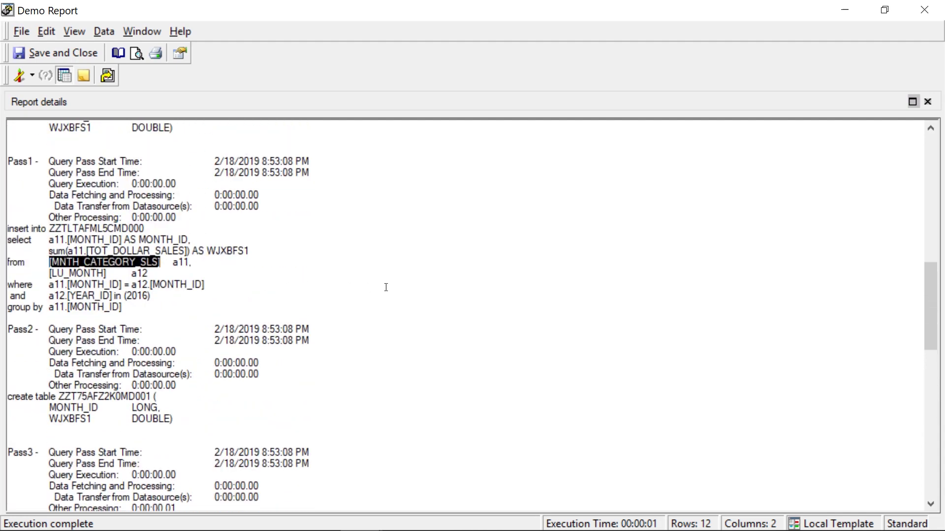
pyautogui.scroll(-5, 416, 285)
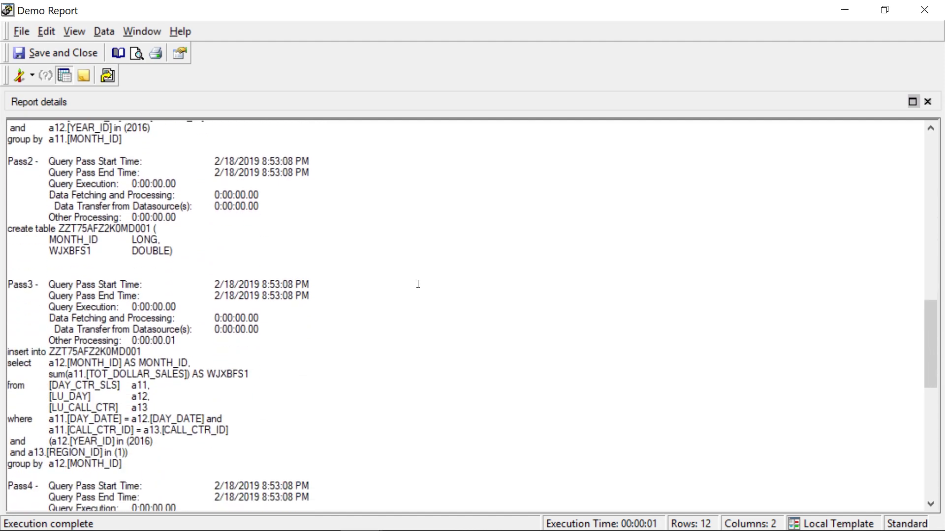
pyautogui.scroll(-1, 418, 284)
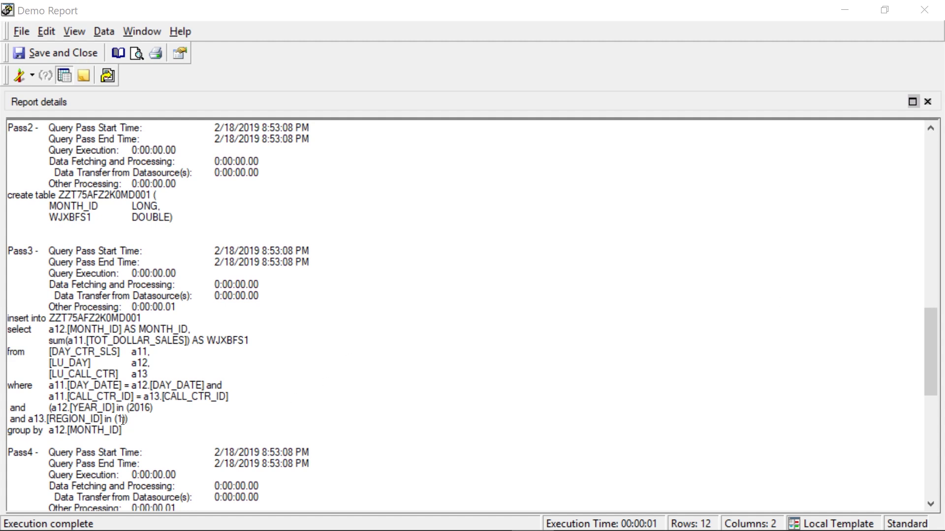
# Step: Highlight the year and region filter conditions in Pass3 of the SQL
pyautogui.moveTo(54, 353); pyautogui.dragTo(119, 352)
pyautogui.moveTo(128, 418); pyautogui.dragTo(2, 407)
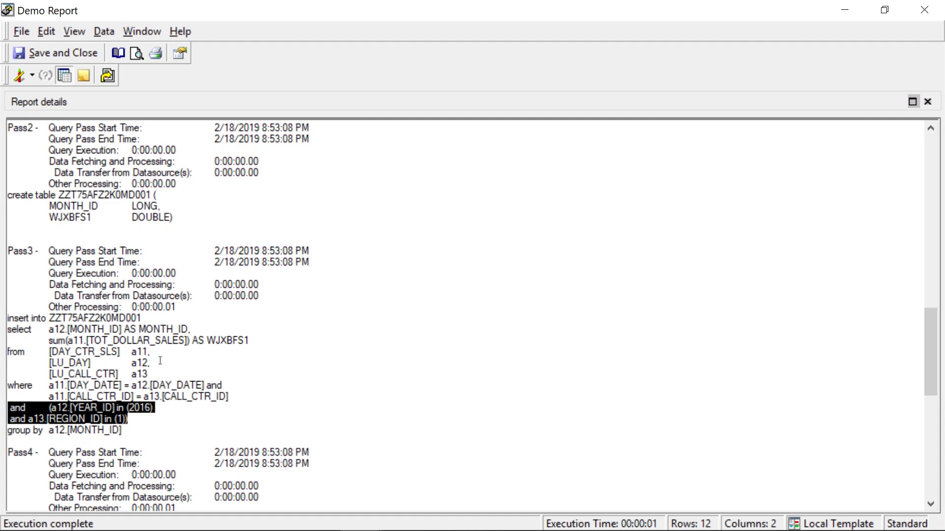
pyautogui.moveTo(160, 422); pyautogui.dragTo(2, 408)
pyautogui.scroll(3, 427, 263)
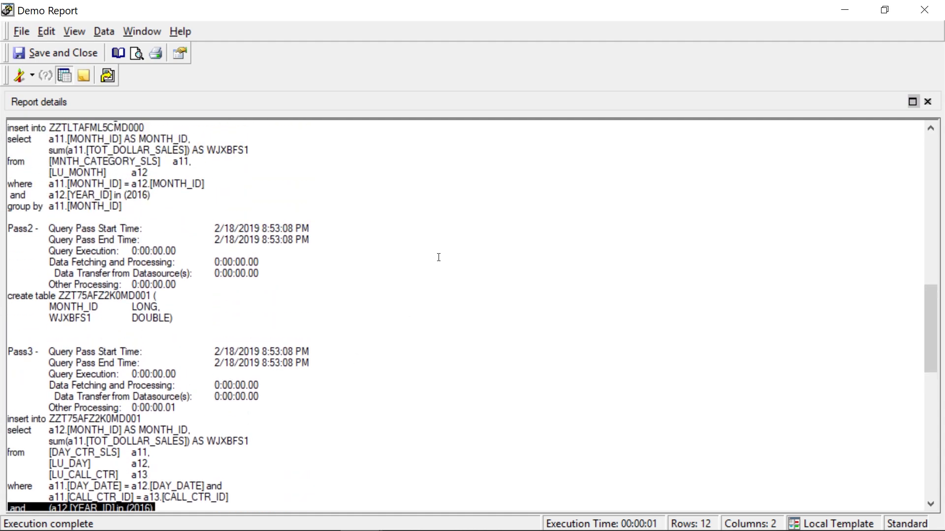
pyautogui.scroll(-2, 430, 261)
pyautogui.scroll(2, 431, 256)
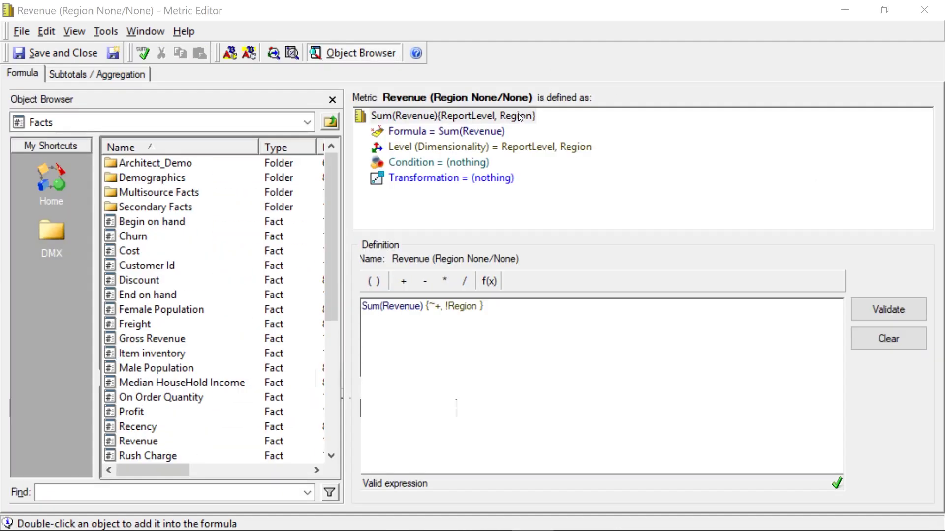
# Step: Uncheck the advanced level Filter setting on Revenue (Region None/None), then save and close it
pyautogui.click(406, 147)
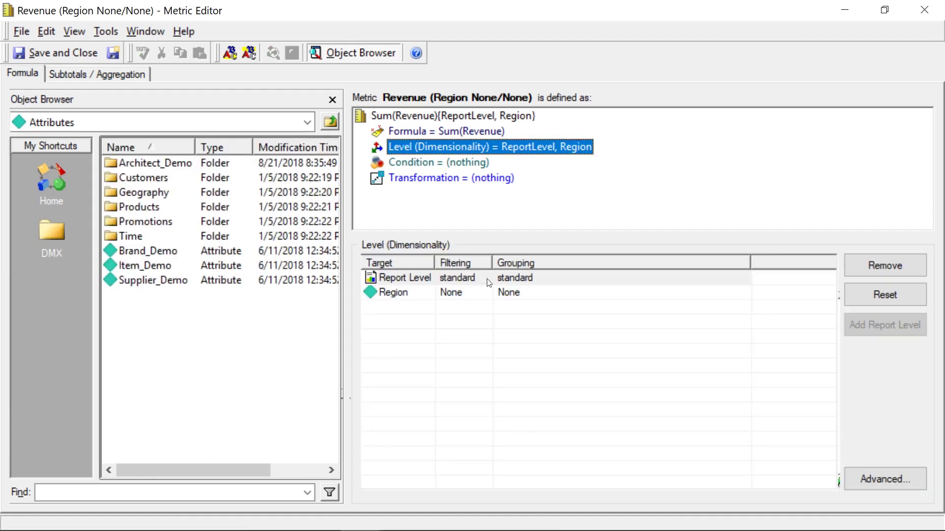
pyautogui.click(883, 476)
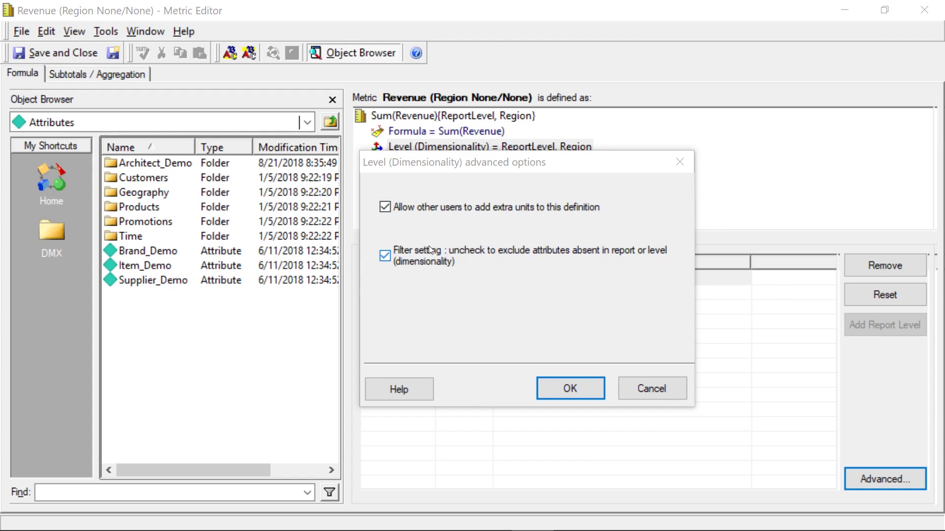
pyautogui.click(385, 254)
pyautogui.click(569, 388)
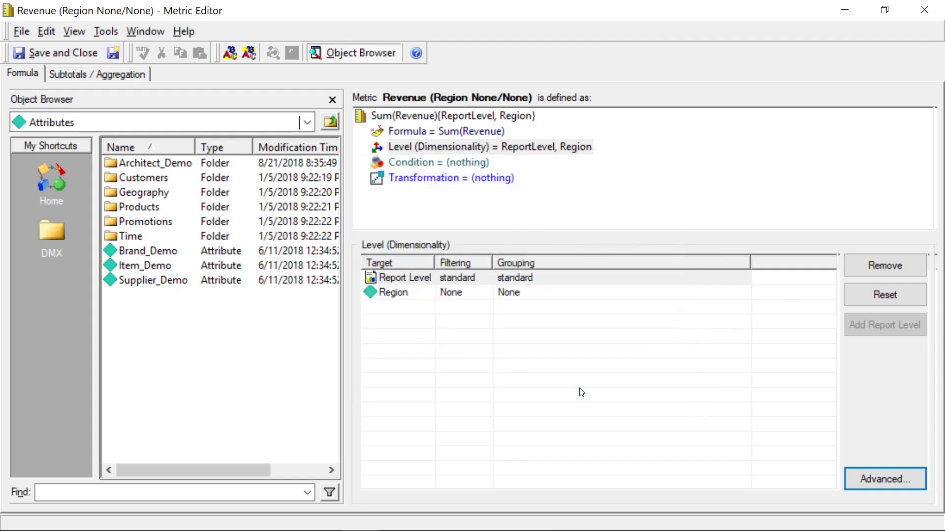
pyautogui.click(62, 52)
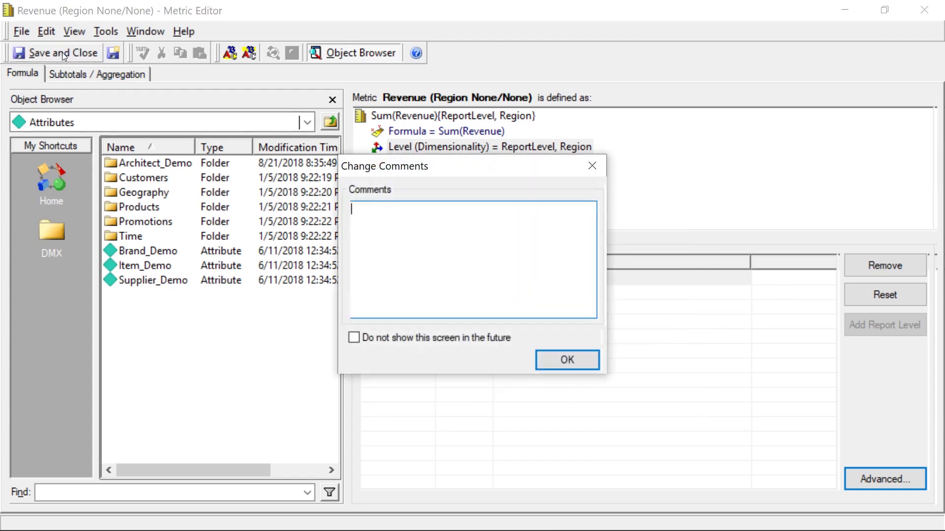
pyautogui.click(567, 360)
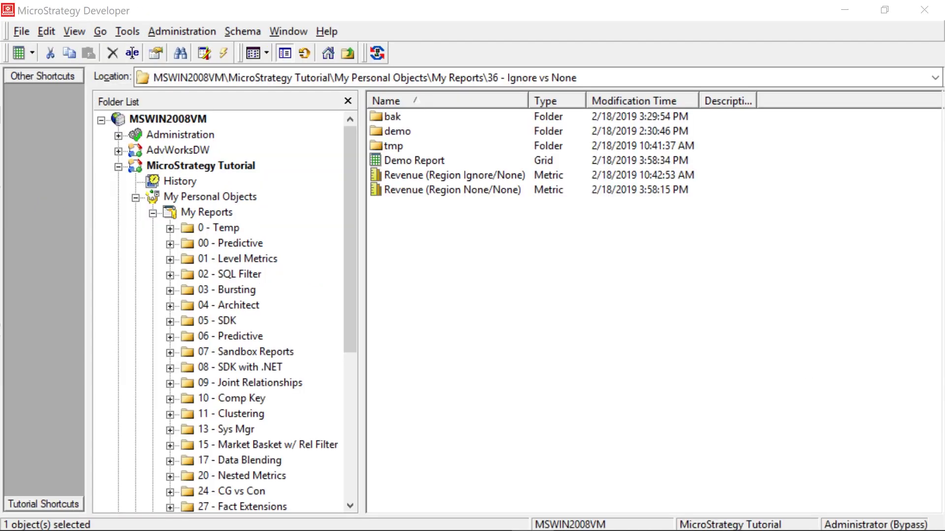
# Step: Run Demo Report from its right-click menu in the 36 - Ignore vs None folder
pyautogui.click(404, 160)
pyautogui.rightClick(404, 160)
pyautogui.click(426, 168)
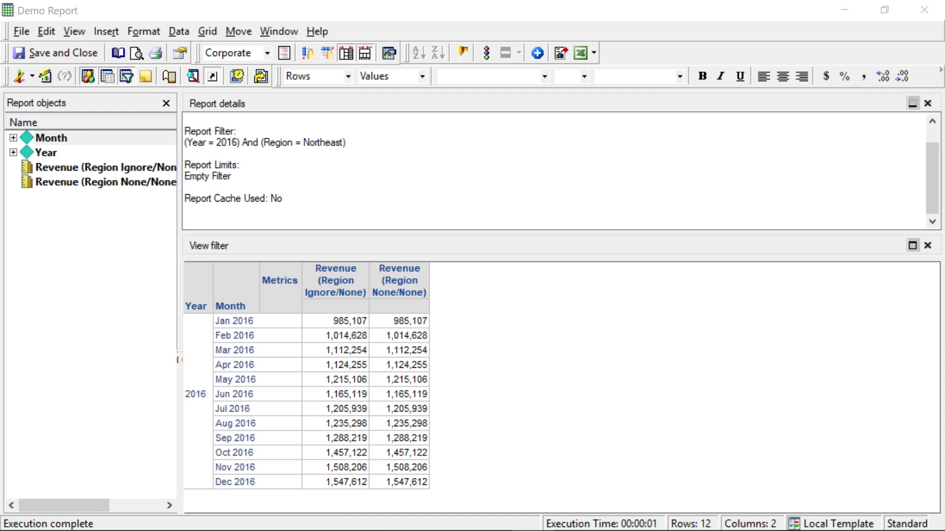
pyautogui.click(30, 76)
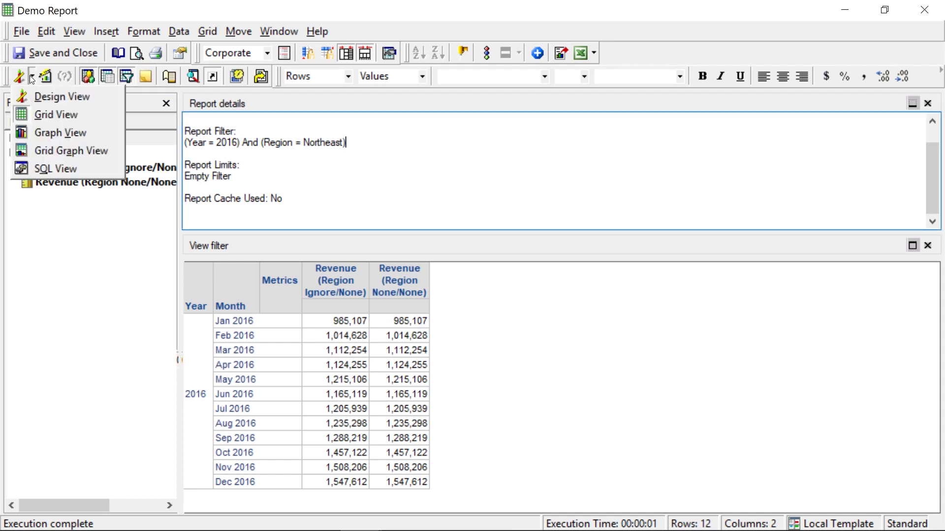
# Step: Switch to SQL View and highlight the MNTH_CATEGORY_SLS table in Pass1
pyautogui.click(49, 169)
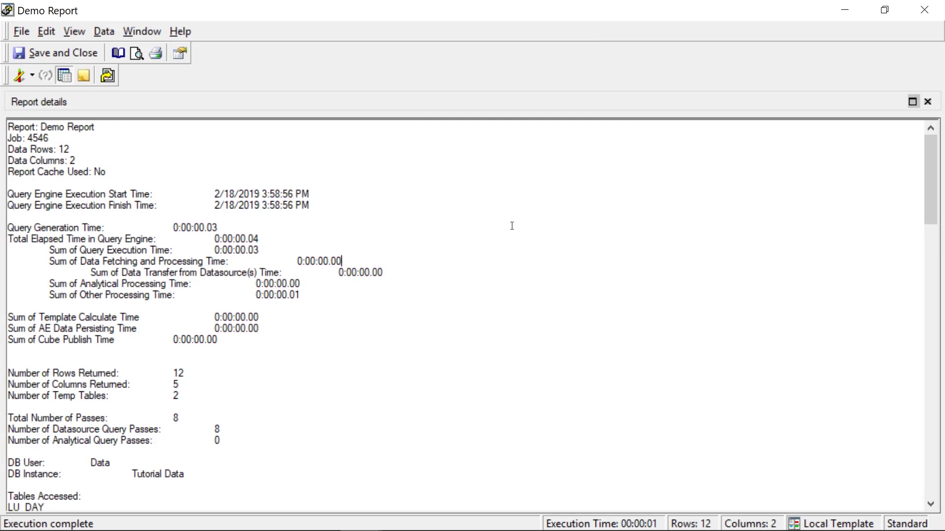
pyautogui.scroll(-12, 511, 224)
pyautogui.scroll(-5, 523, 216)
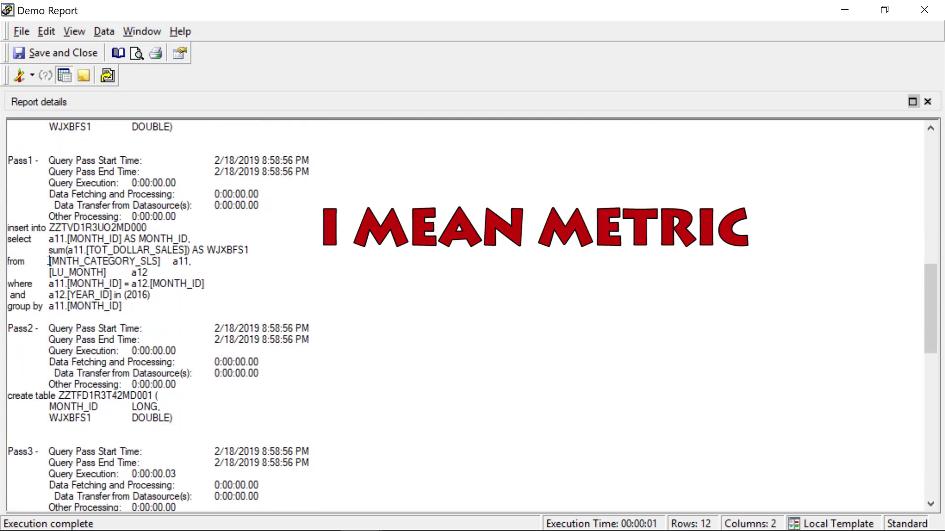
pyautogui.moveTo(49, 261); pyautogui.dragTo(165, 261)
# Step: Highlight Pass3's DAY_CTR_SLS table and its sole year 2016 filter line
pyautogui.scroll(-5, 375, 232)
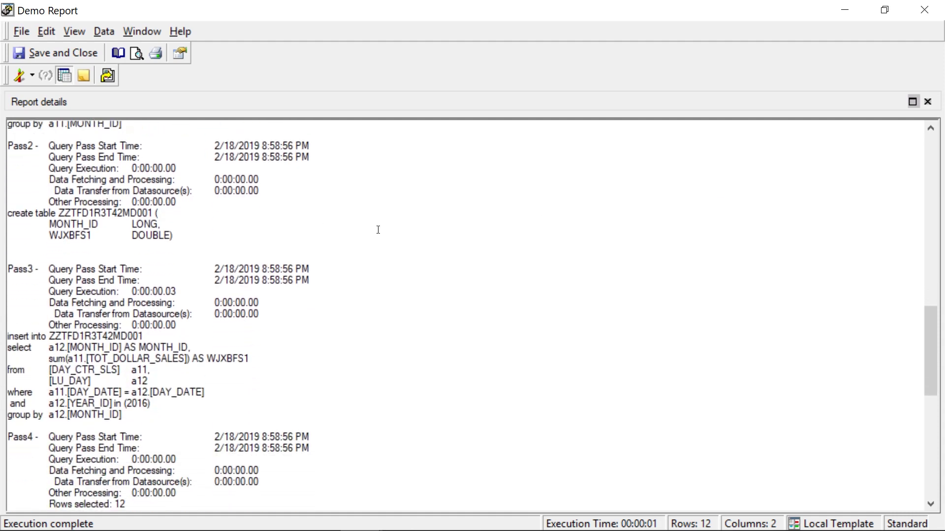
pyautogui.scroll(-3, 378, 229)
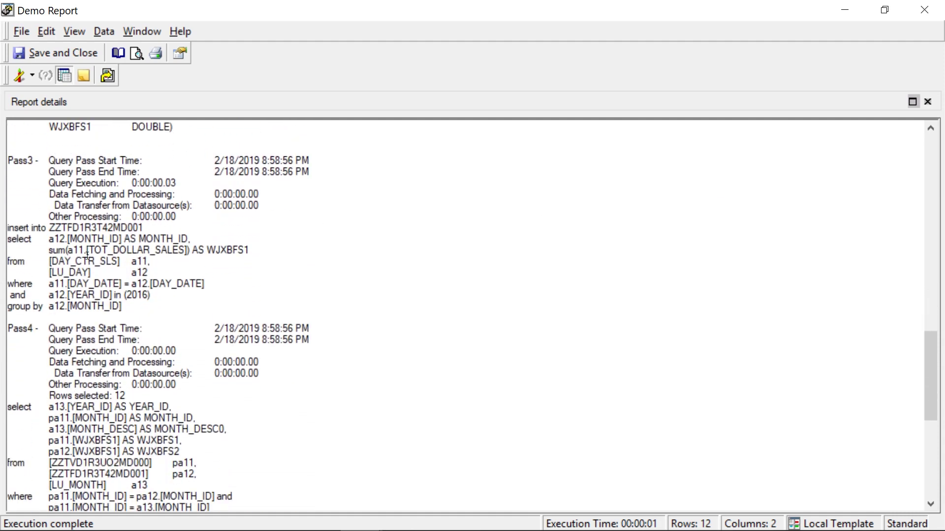
pyautogui.moveTo(50, 261); pyautogui.dragTo(119, 261)
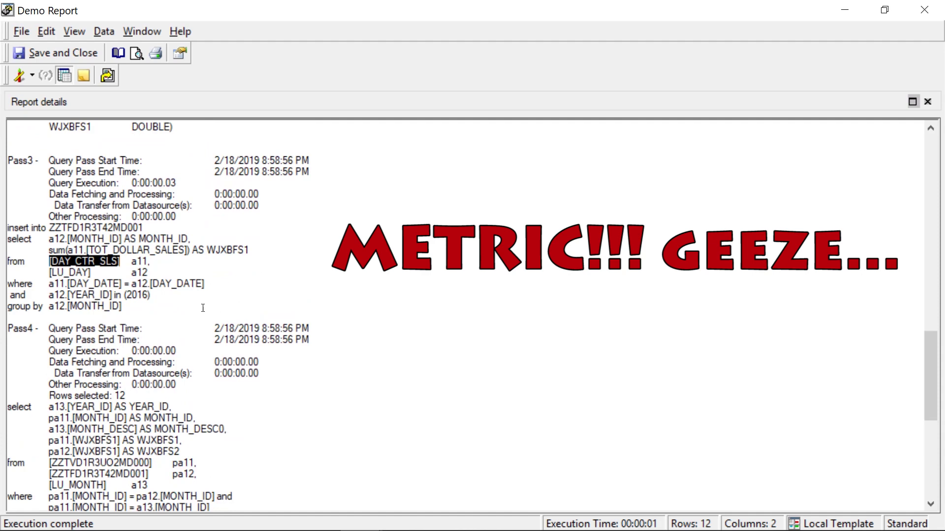
pyautogui.click(183, 284)
pyautogui.moveTo(150, 295); pyautogui.dragTo(8, 295)
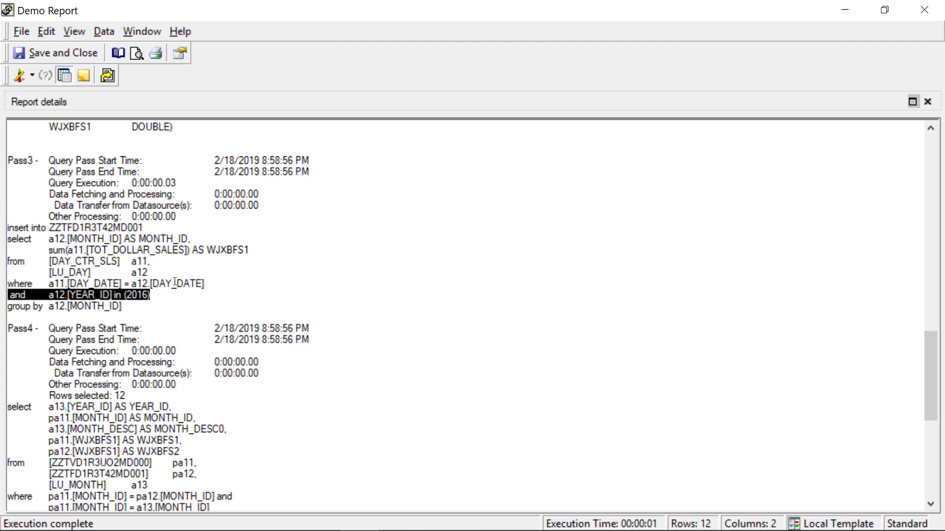
pyautogui.moveTo(150, 295); pyautogui.dragTo(6, 297)
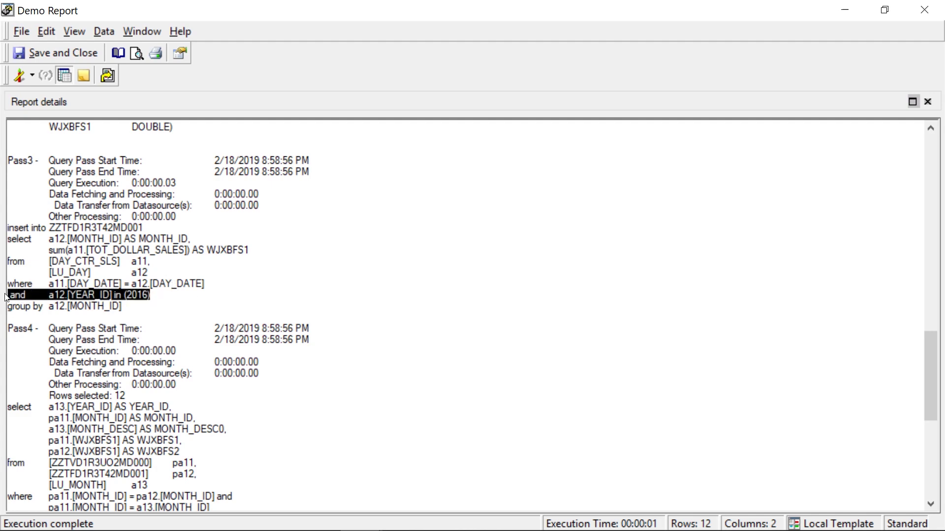